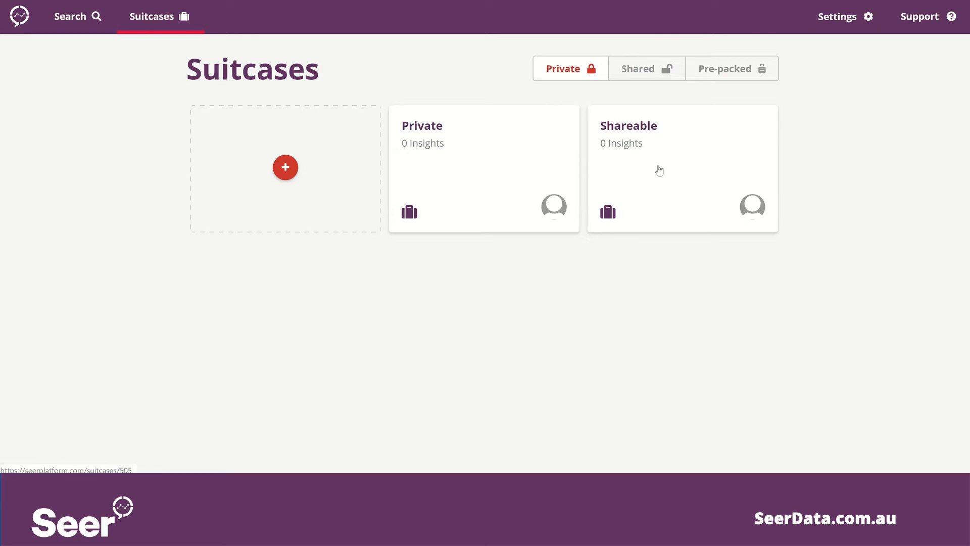
Look through the shared and pre-packed suitcases and open the pre-packed Financial Vulnerability Insights suitcase.
click(660, 68)
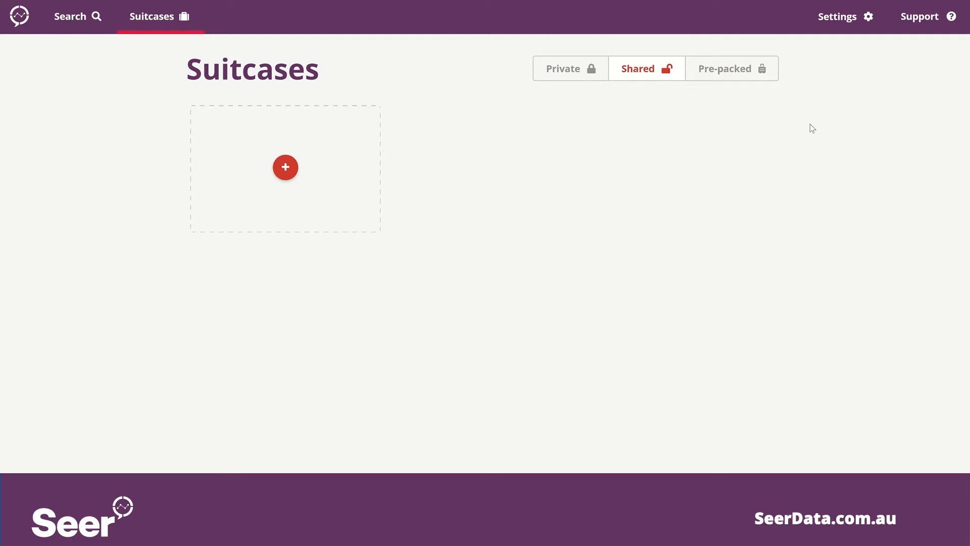
click(758, 78)
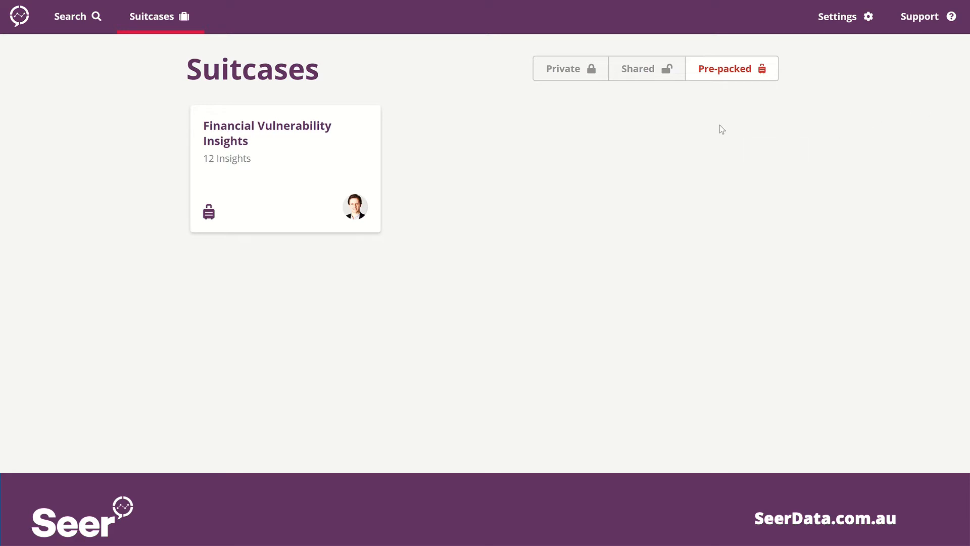
click(347, 165)
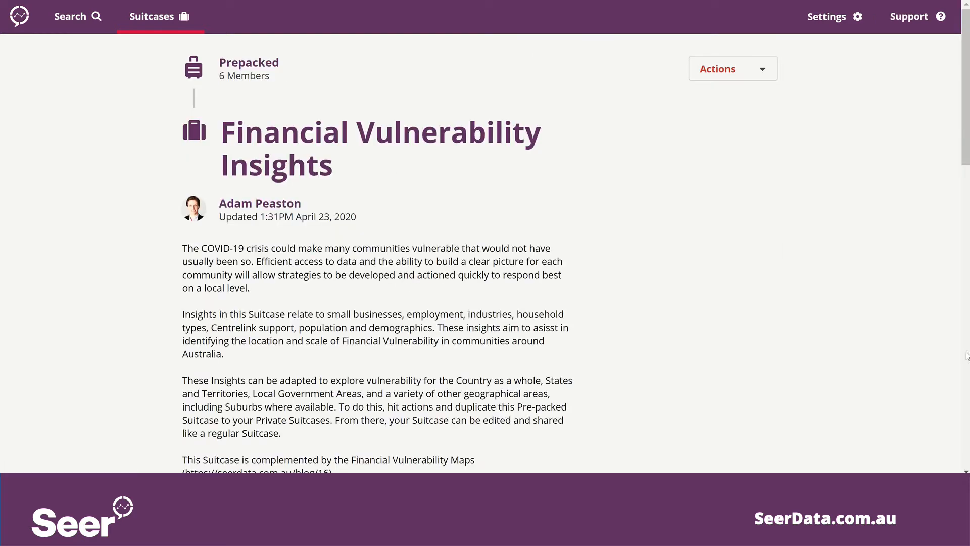
Review the suitcase's description and insights, and open insight "1.1 Financial Vulnerability Map - Employed in Vulnerable Industries".
scroll(764, 254, down, 3)
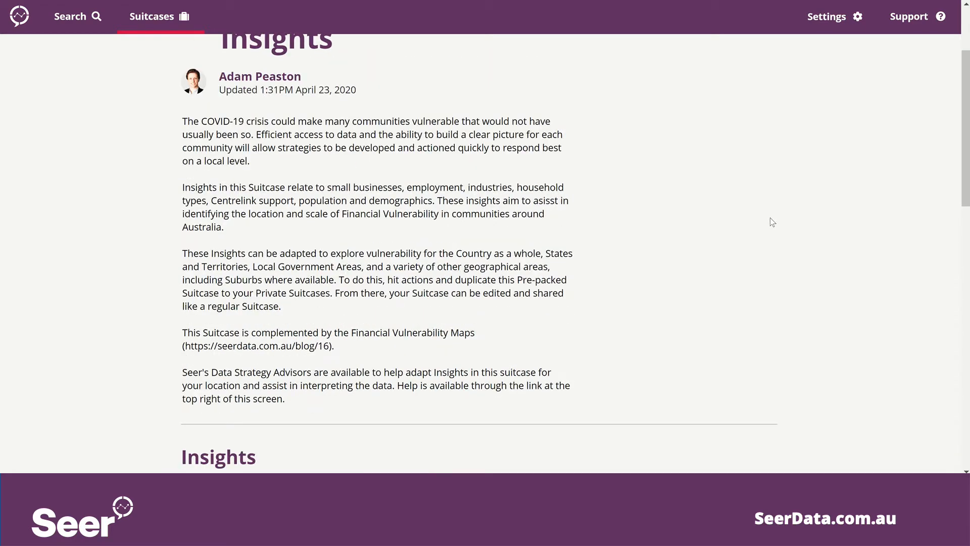
scroll(773, 223, down, 1)
scroll(853, 230, down, 2)
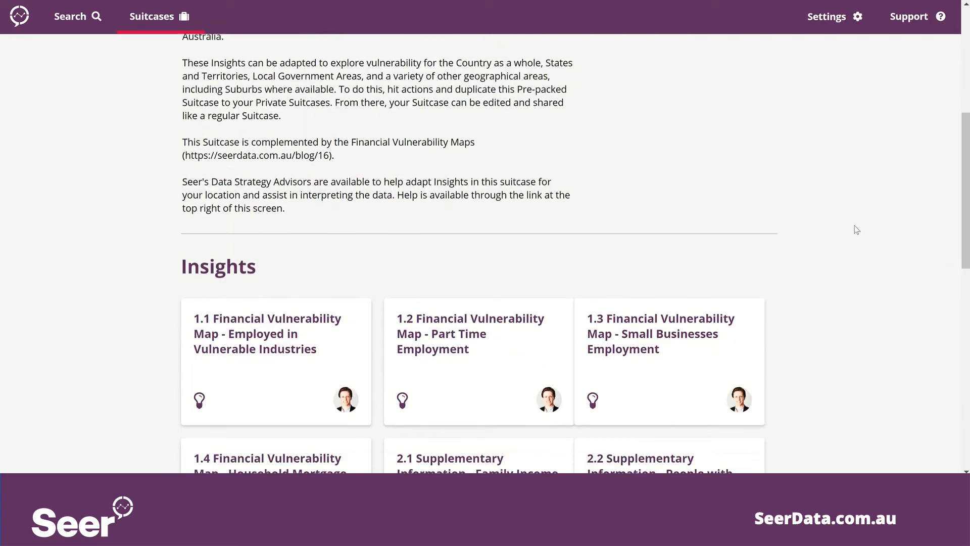
scroll(860, 231, down, 1)
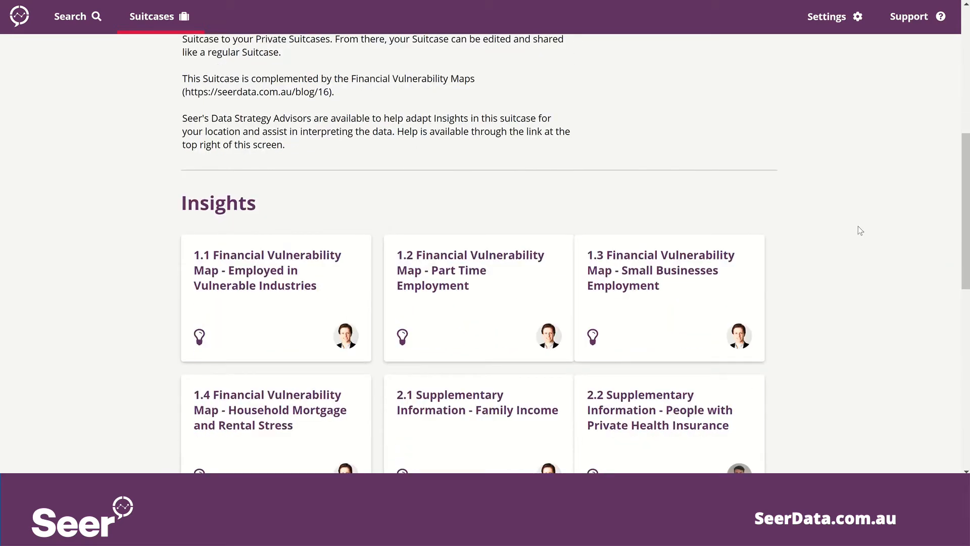
scroll(861, 230, down, 3)
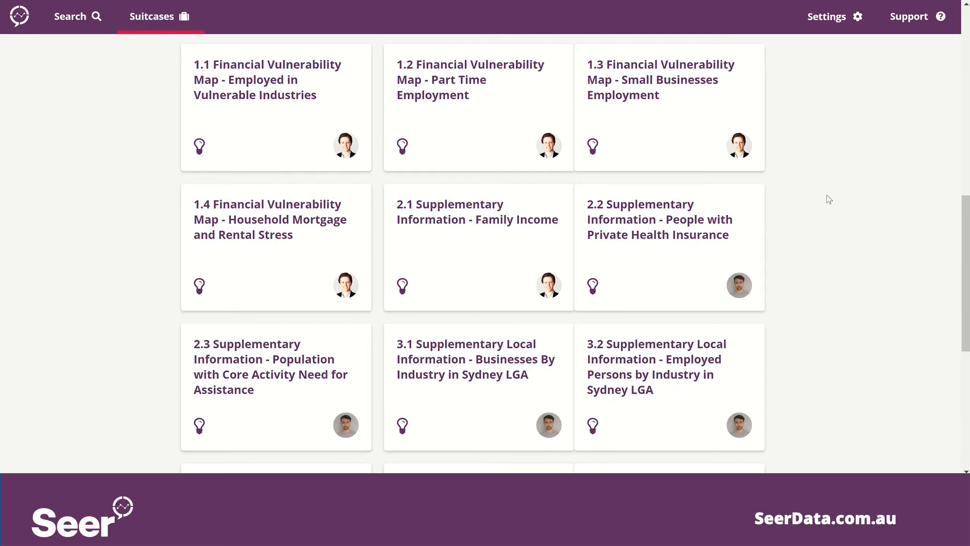
click(316, 121)
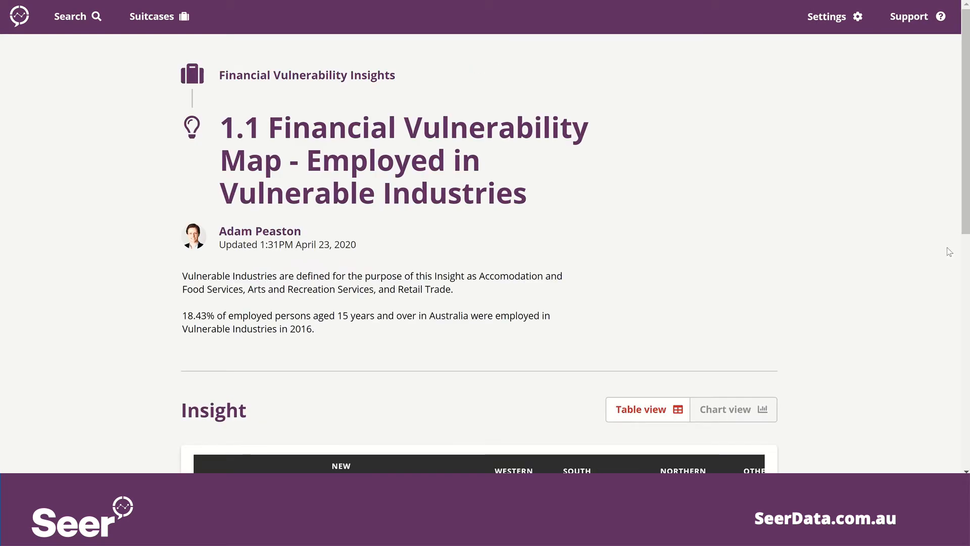
Examine the insight's table of persons employed in vulnerable industries for each state and territory.
scroll(882, 162, down, 5)
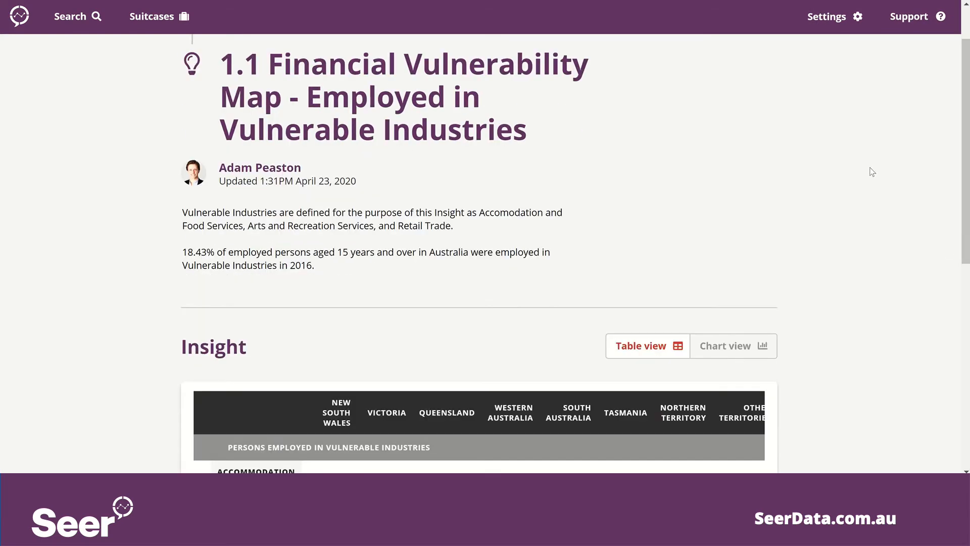
scroll(873, 169, down, 1)
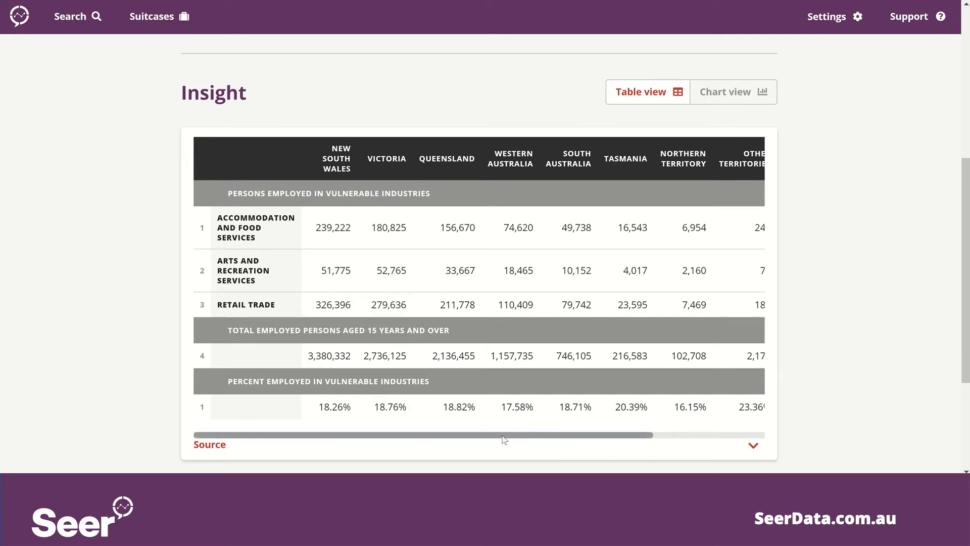
drag(504, 439, 478, 452)
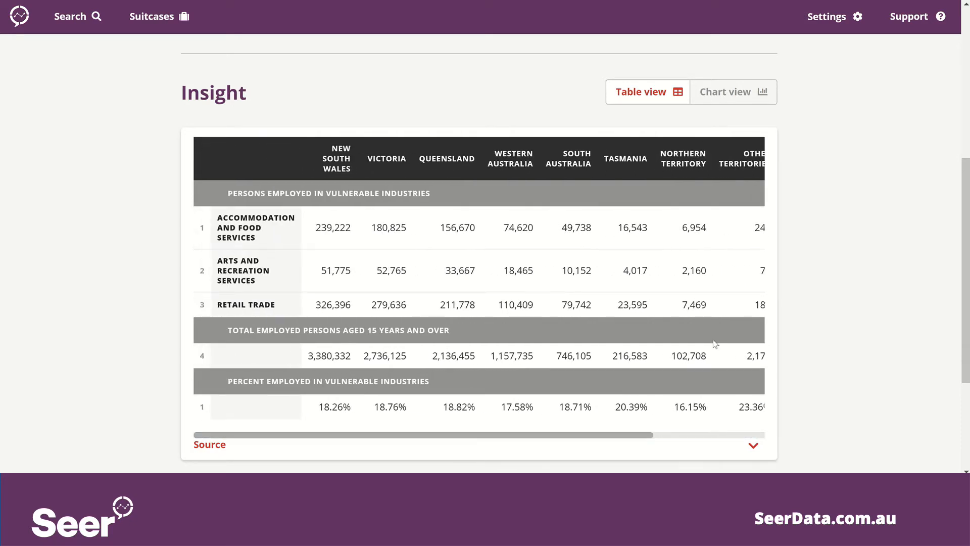
scroll(797, 253, down, 1)
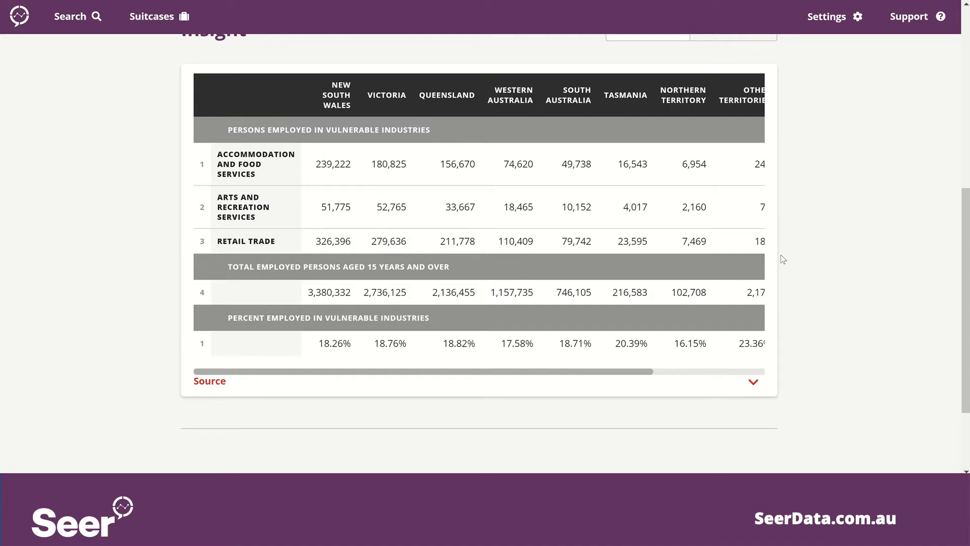
scroll(816, 122, up, 1)
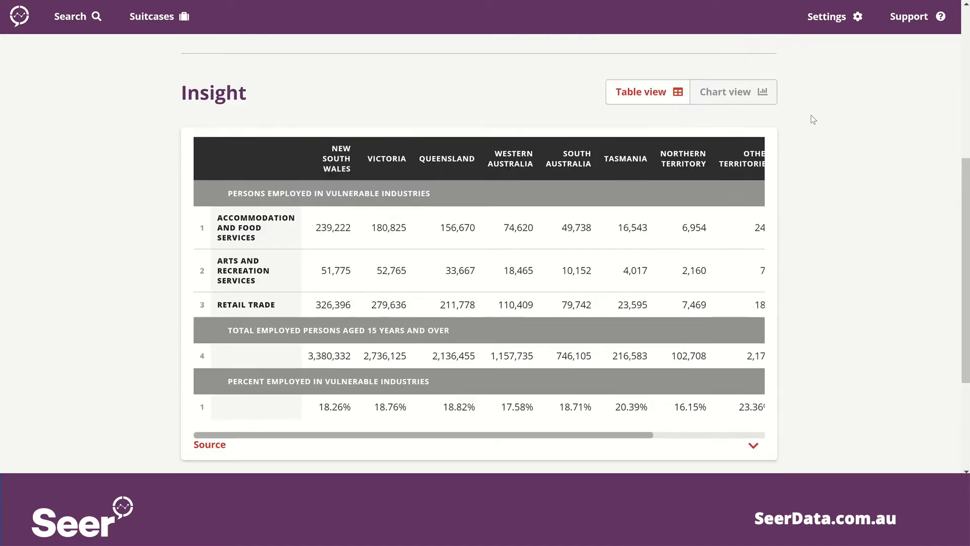
Display the insight as a chart and examine the 2016 percentages employed in vulnerable industries by region.
click(766, 93)
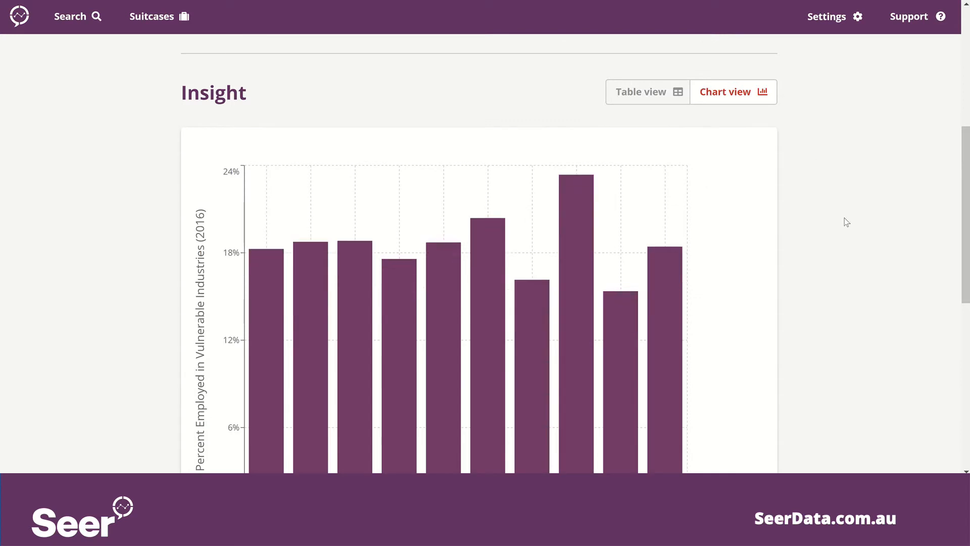
scroll(844, 217, down, 1)
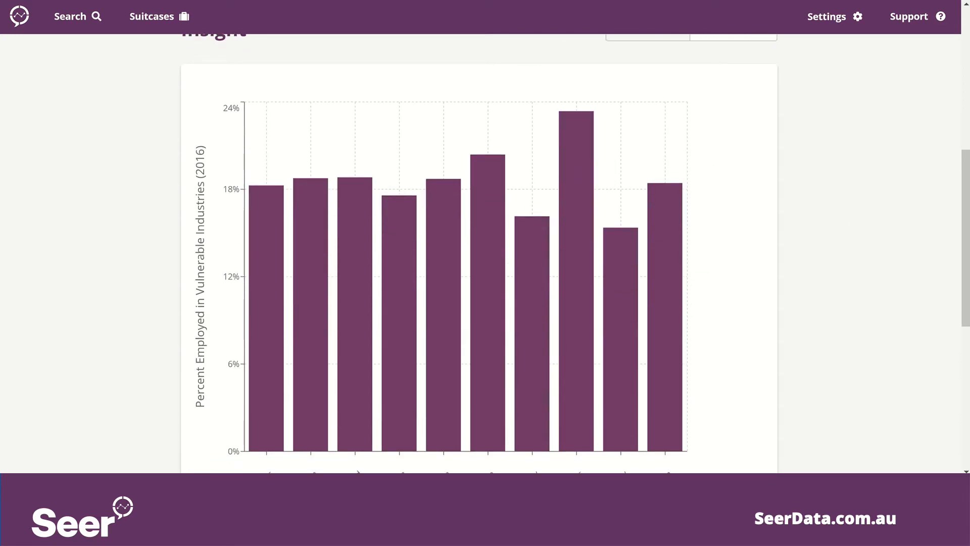
scroll(802, 253, down, 1)
mouse_move(584, 171)
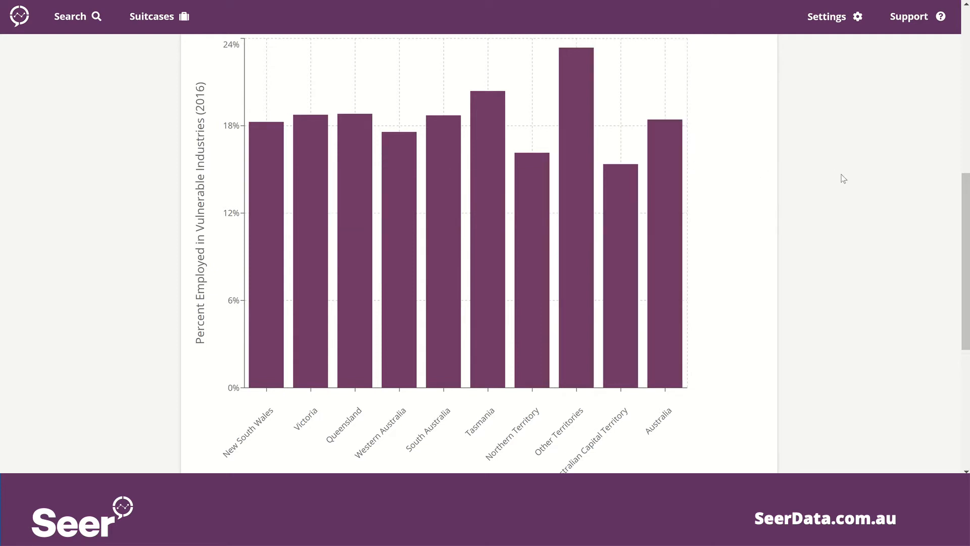
Return to the pre-packed Financial Vulnerability Insights suitcase and duplicate it as a private suitcase.
scroll(882, 186, up, 6)
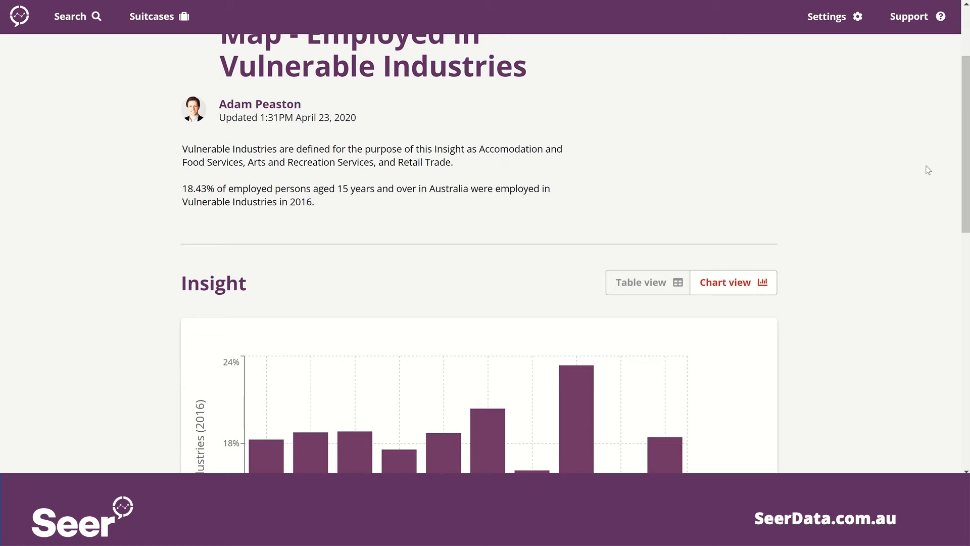
scroll(928, 170, up, 3)
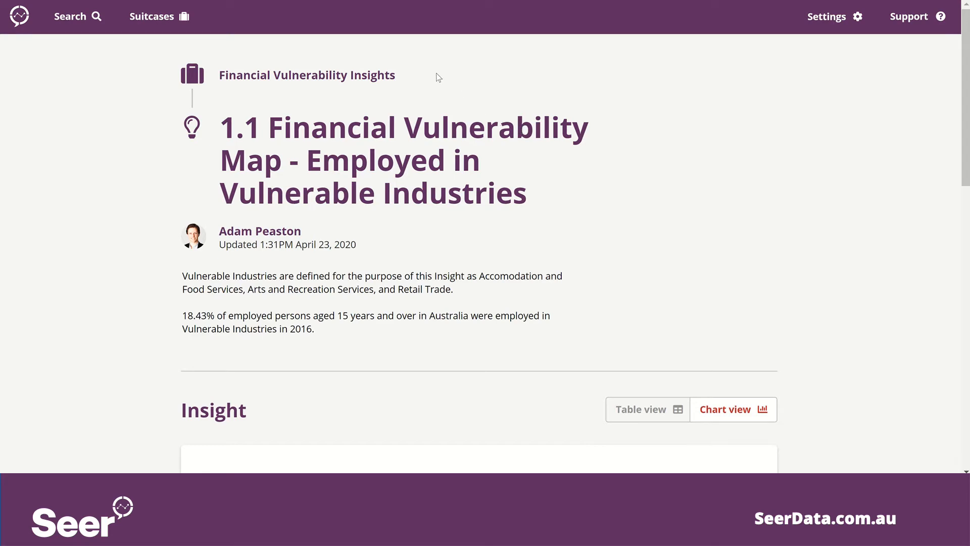
click(372, 78)
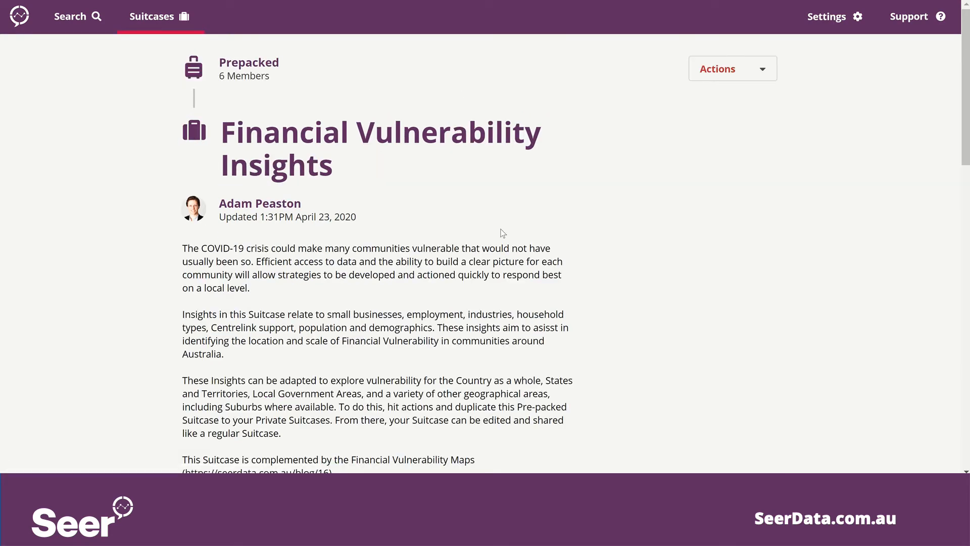
click(743, 76)
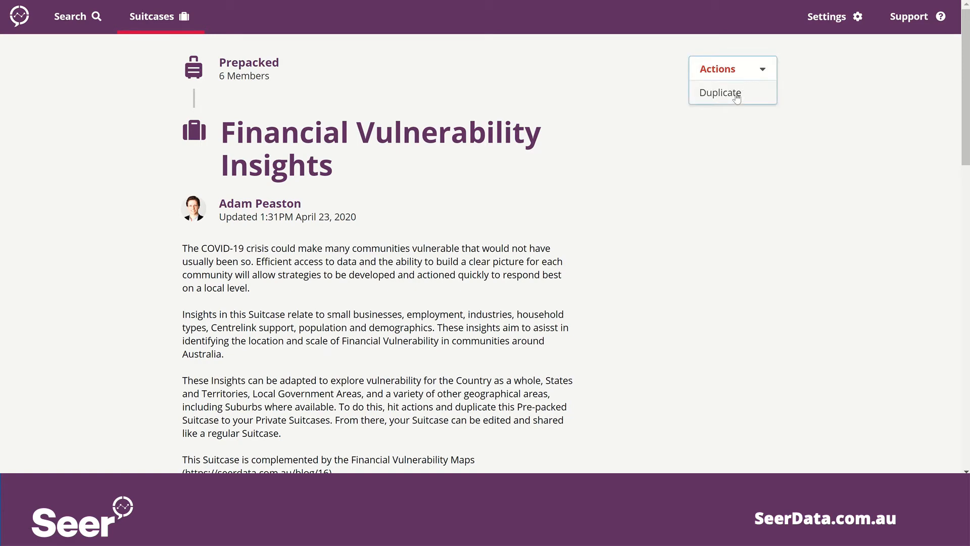
click(736, 94)
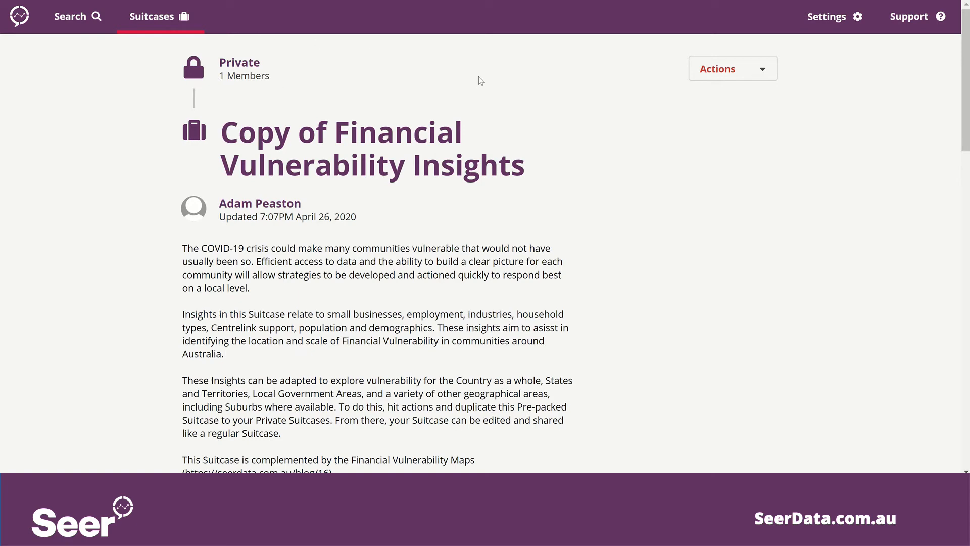
Check that the title and description of the copied suitcase can be edited, without altering either text.
click(389, 150)
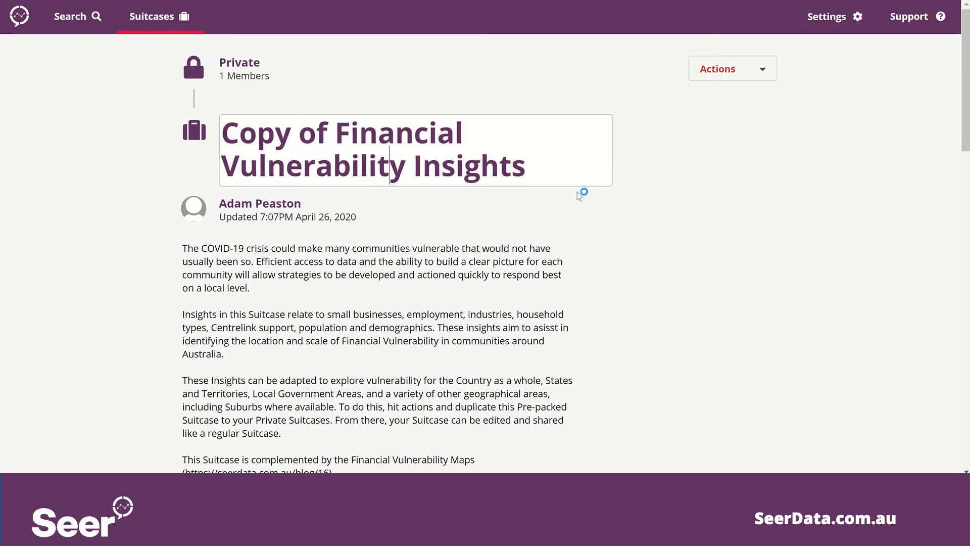
click(755, 238)
scroll(719, 278, down, 3)
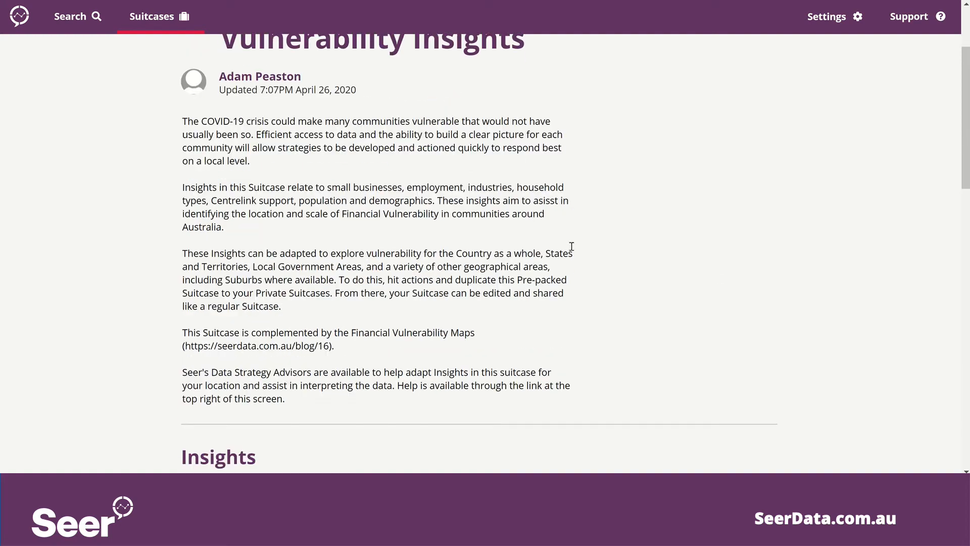
click(484, 174)
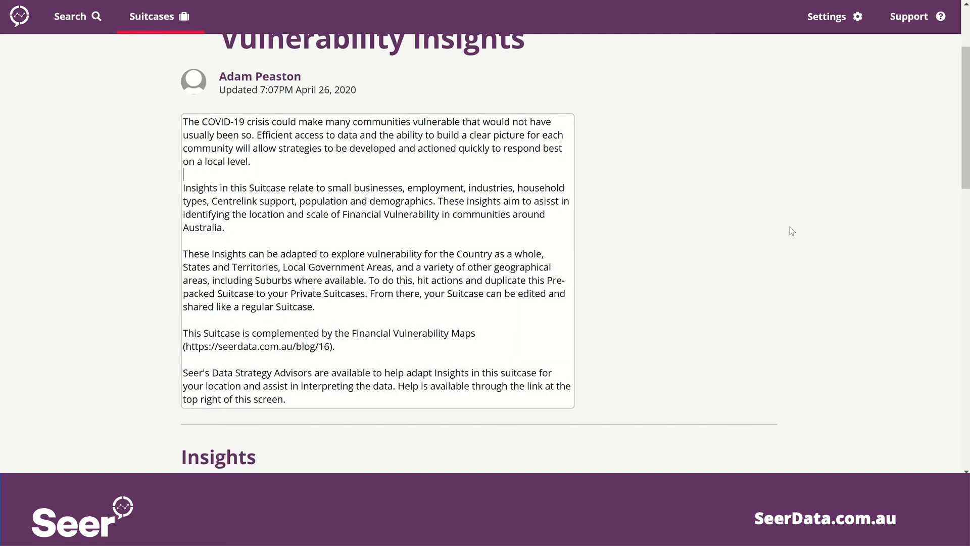
click(795, 240)
Open the copied suitcase's insight "1.1 Financial Vulnerability Map - Employed in Vulnerable Industries" for editing.
scroll(792, 257, down, 2)
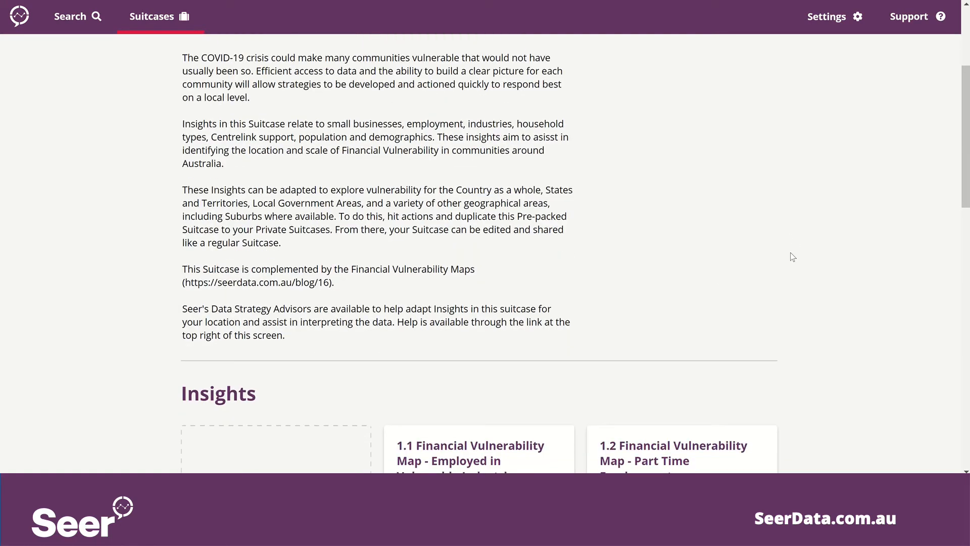
scroll(792, 257, down, 3)
scroll(792, 258, down, 3)
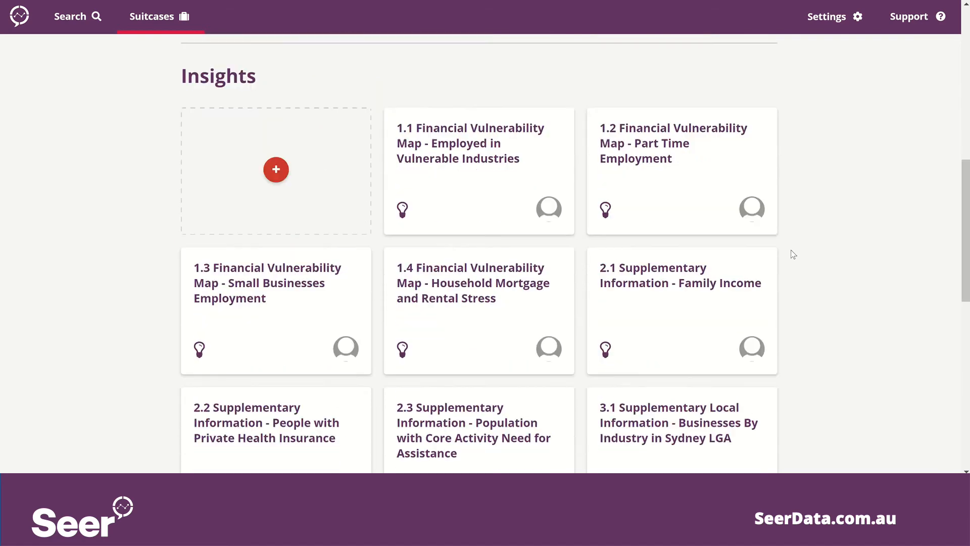
click(491, 194)
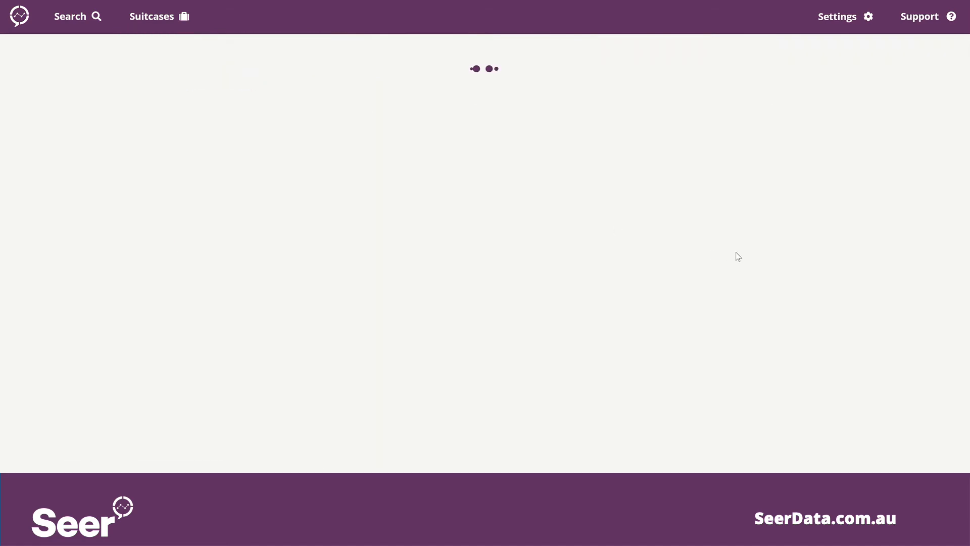
scroll(738, 256, down, 3)
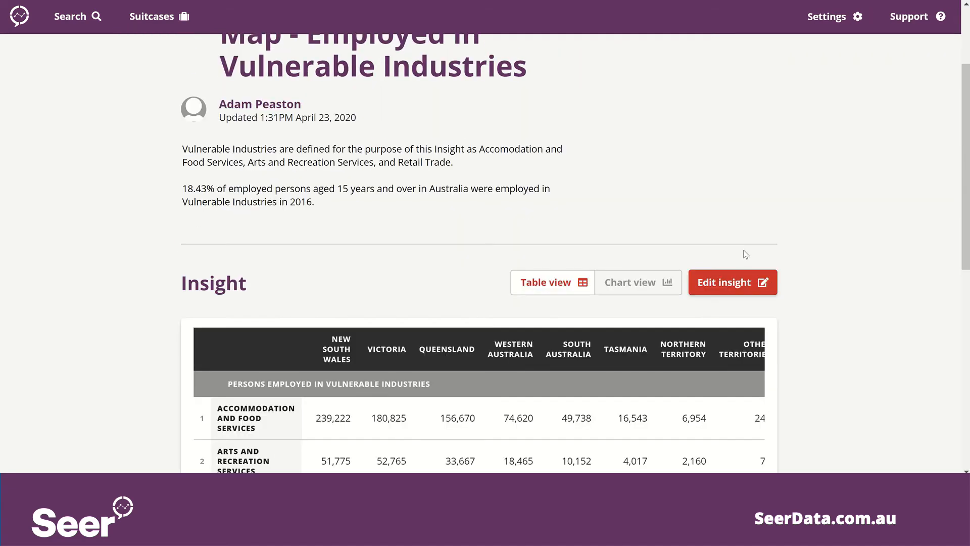
scroll(743, 255, down, 2)
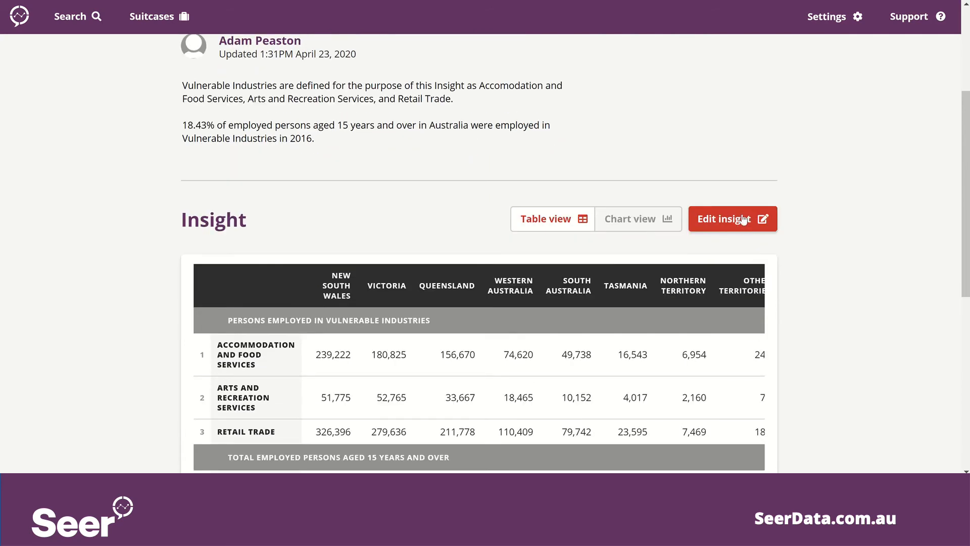
scroll(787, 235, down, 2)
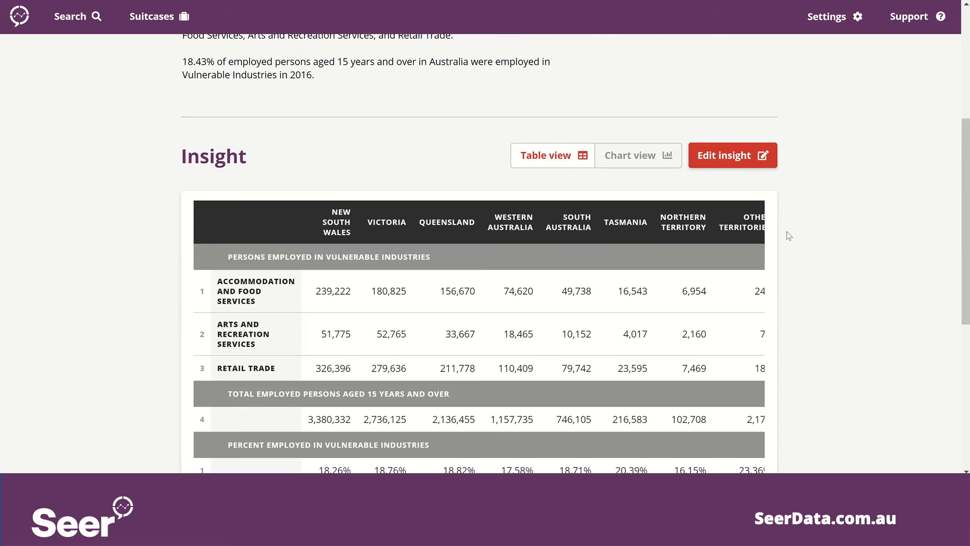
click(750, 159)
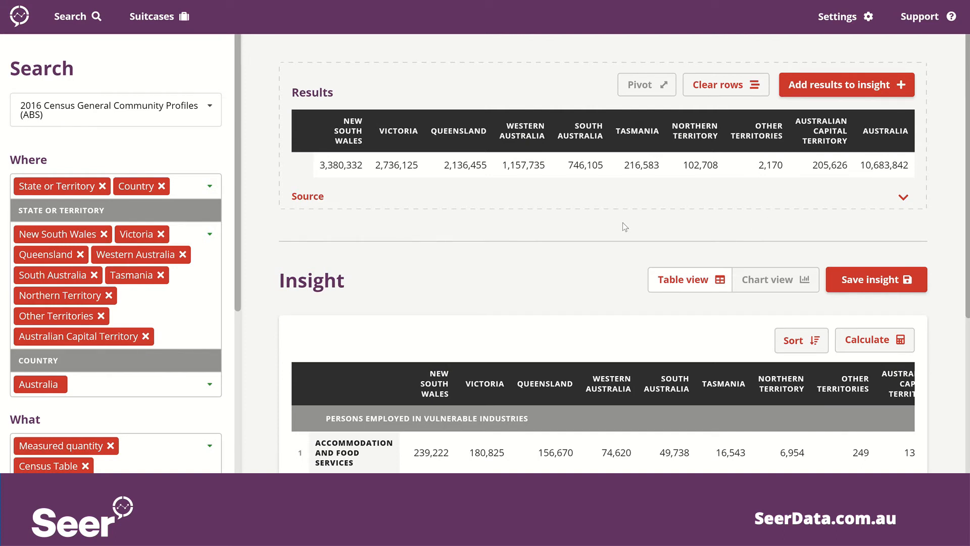
Add Local Government Area (LGA) to the location types used in the insight's search.
click(192, 188)
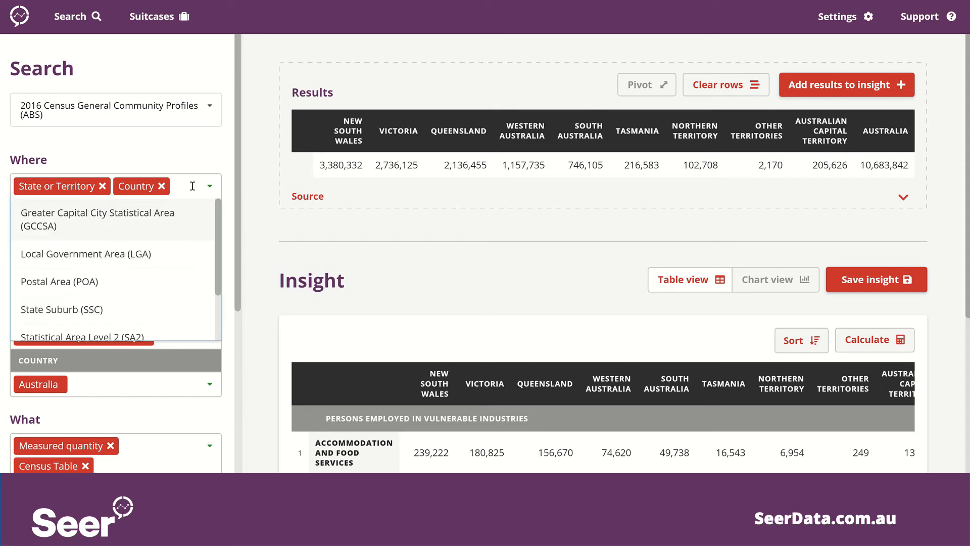
click(159, 261)
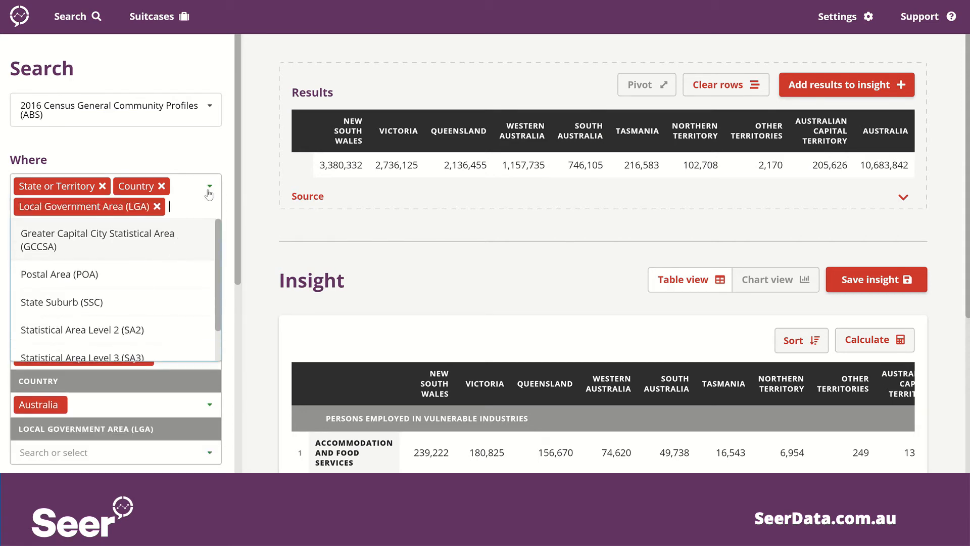
click(209, 194)
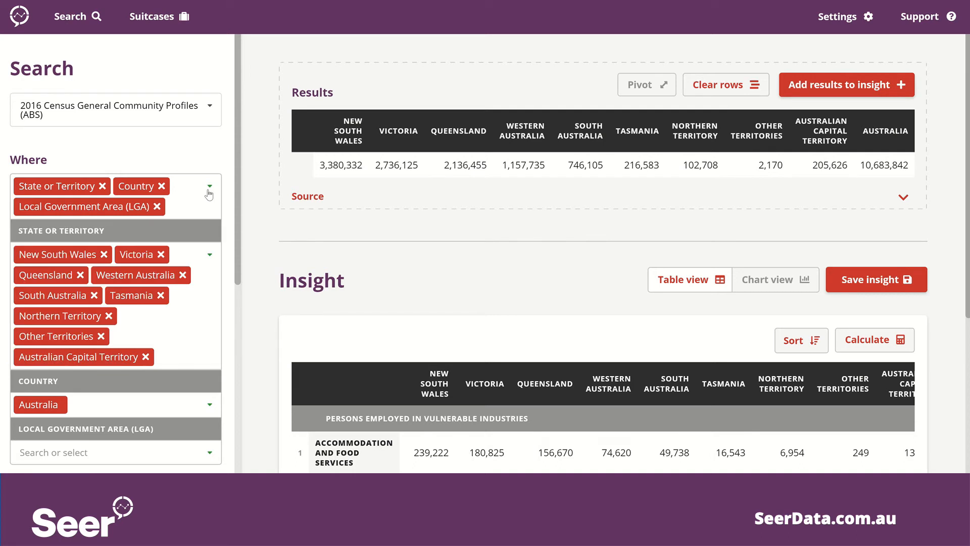
Add Gold Coast (C) as a local government area and bring its column in the insight table into view.
click(134, 454)
text(gold)
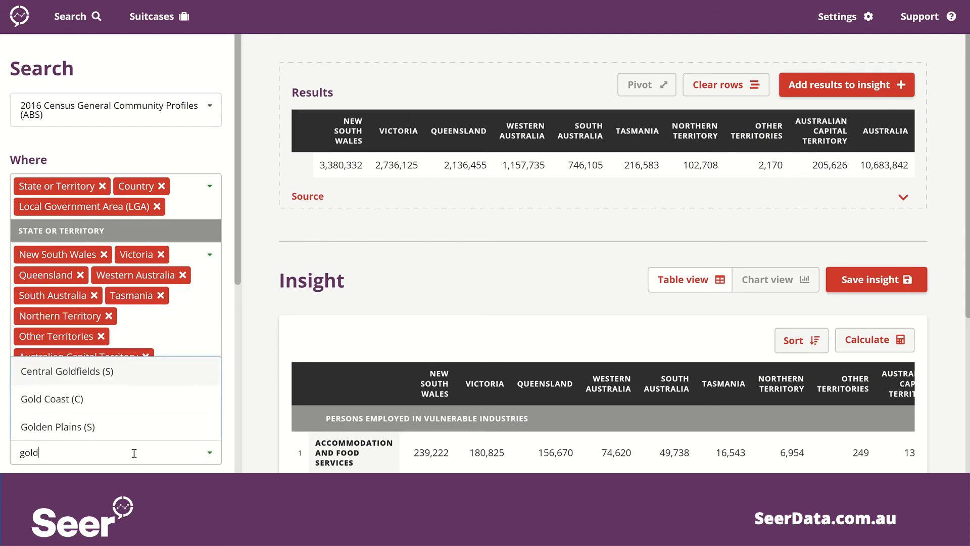
click(95, 400)
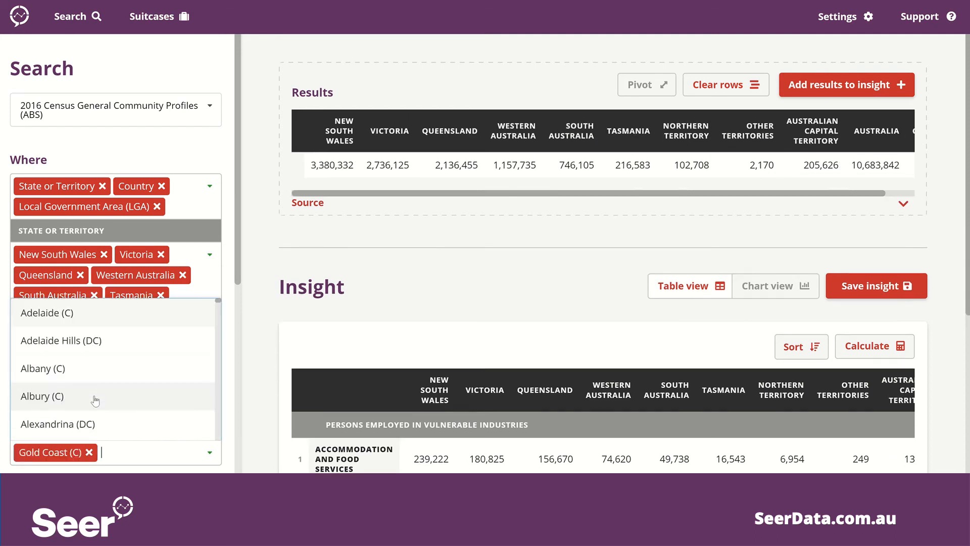
click(209, 455)
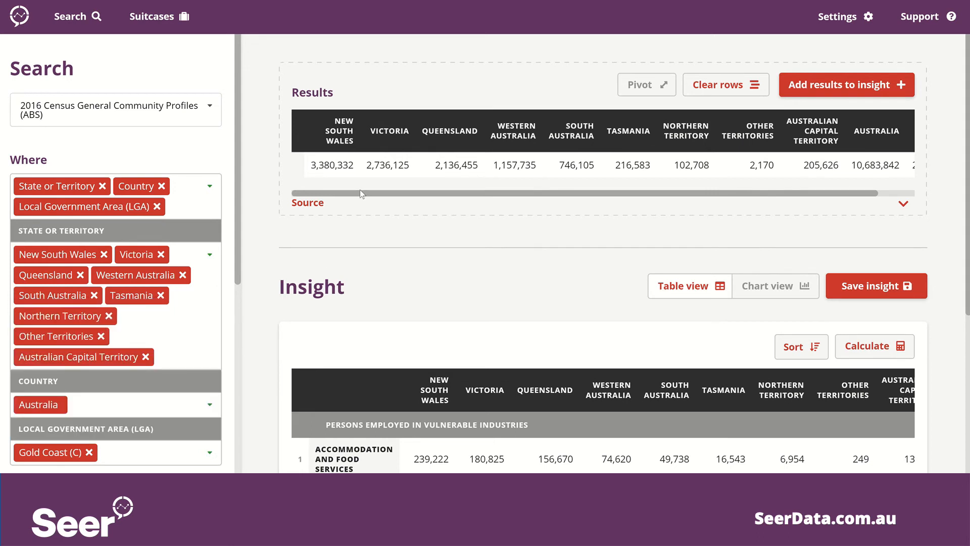
drag(434, 193, 471, 194)
scroll(592, 258, down, 5)
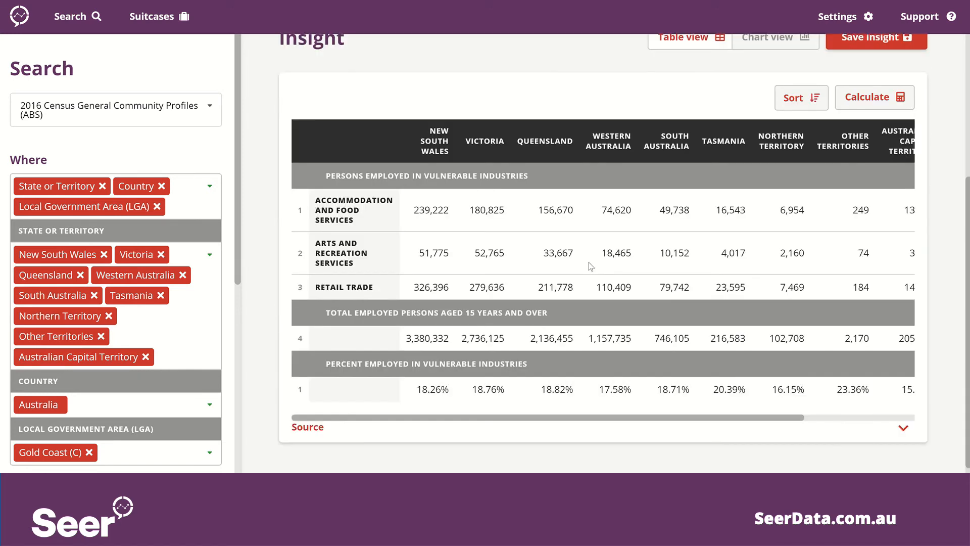
drag(549, 415, 660, 422)
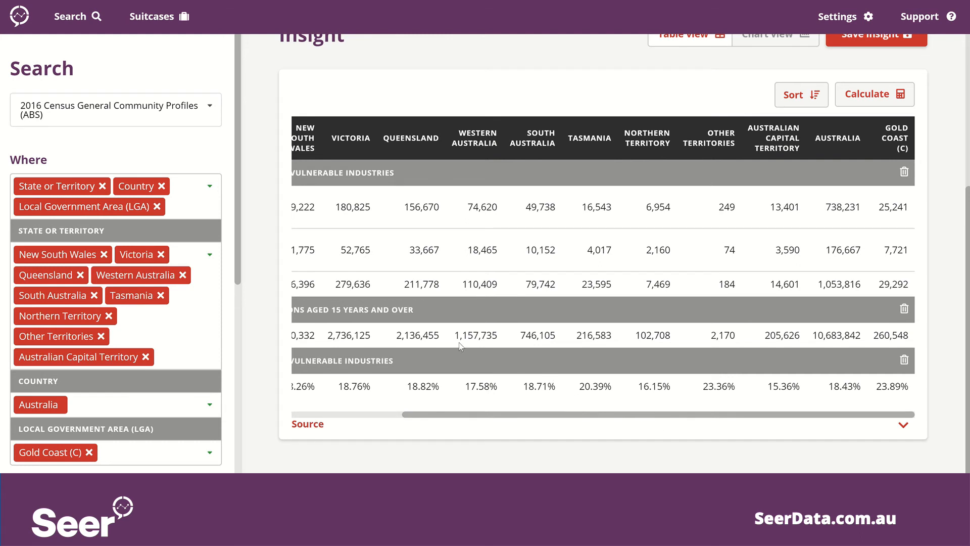
Add Brisbane (C) as a second local government area and show its column in the insight table.
click(126, 452)
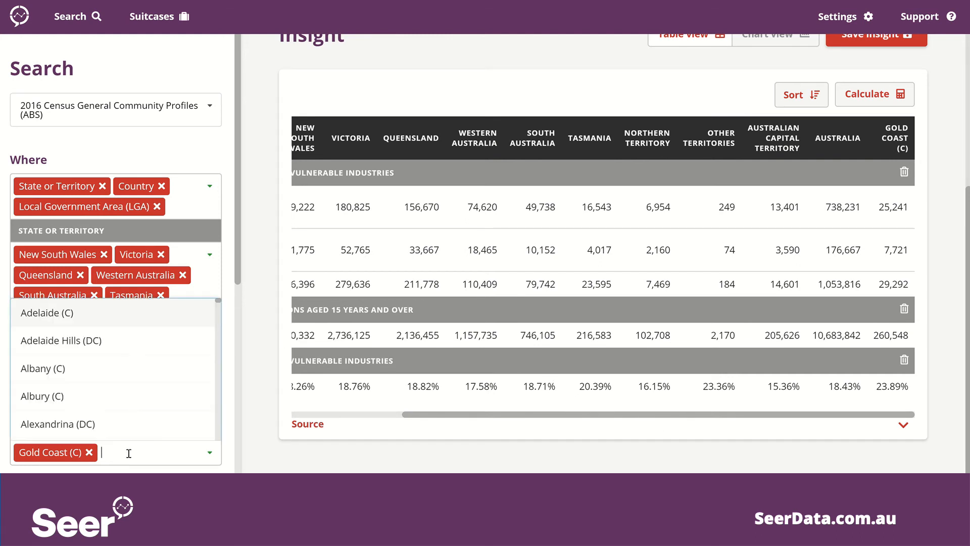
text(bris)
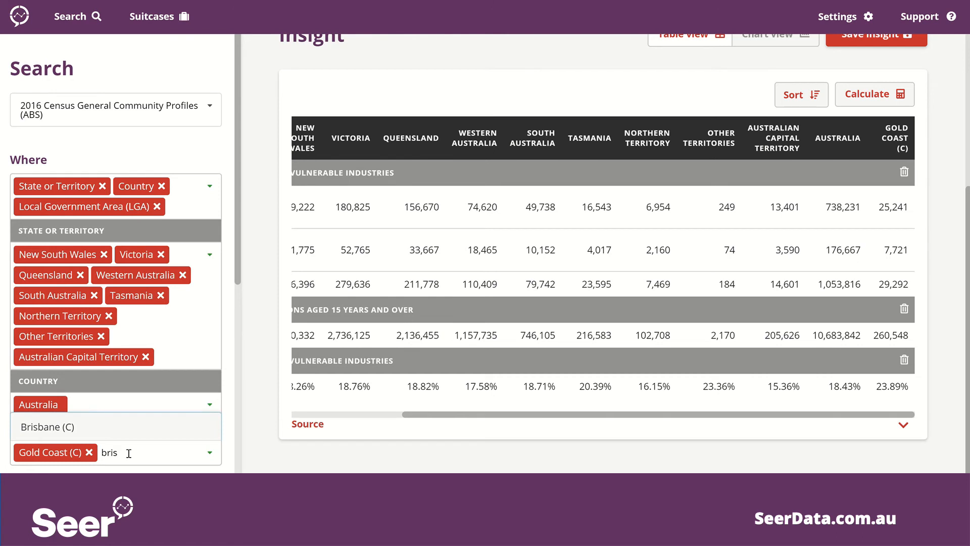
click(106, 428)
scroll(518, 417, right, 3)
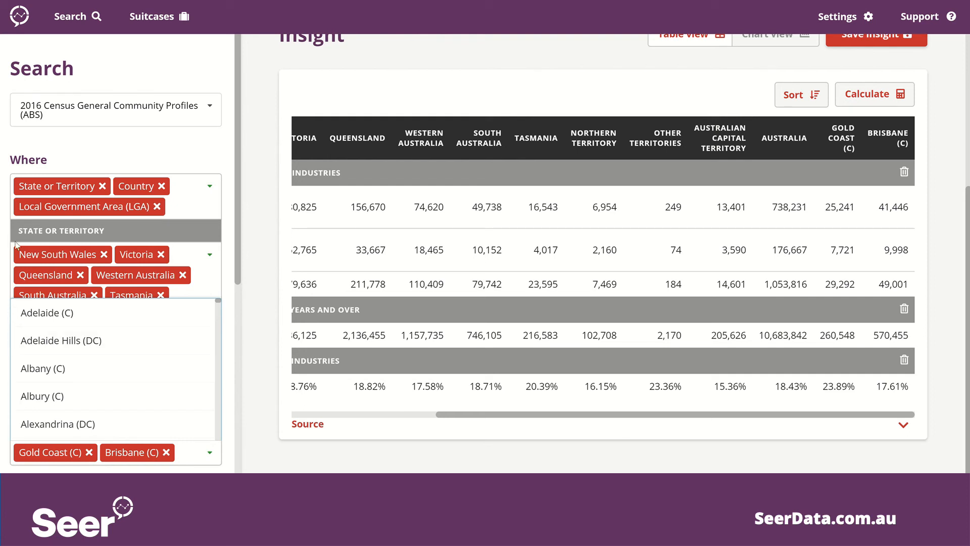
click(210, 458)
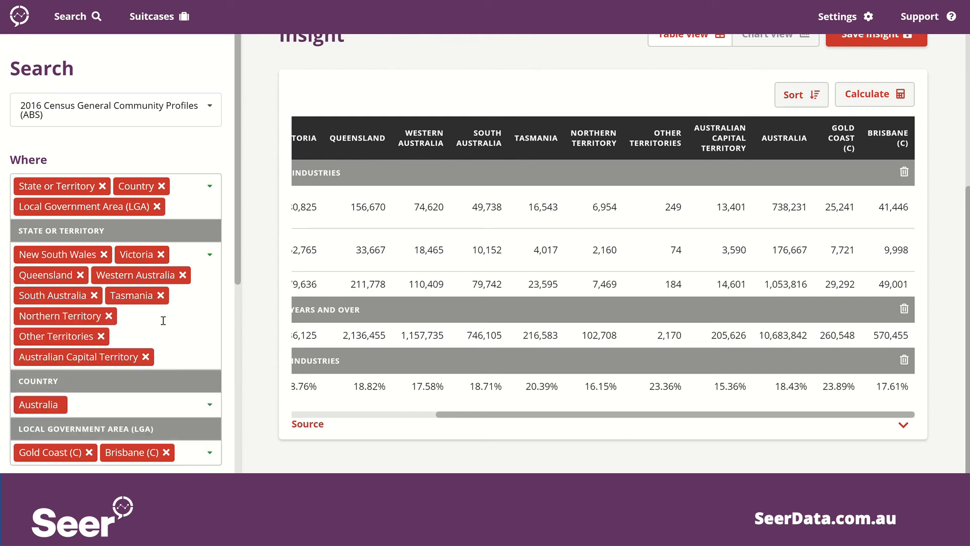
Remove every state and territory except Queensland from the search locations.
click(161, 256)
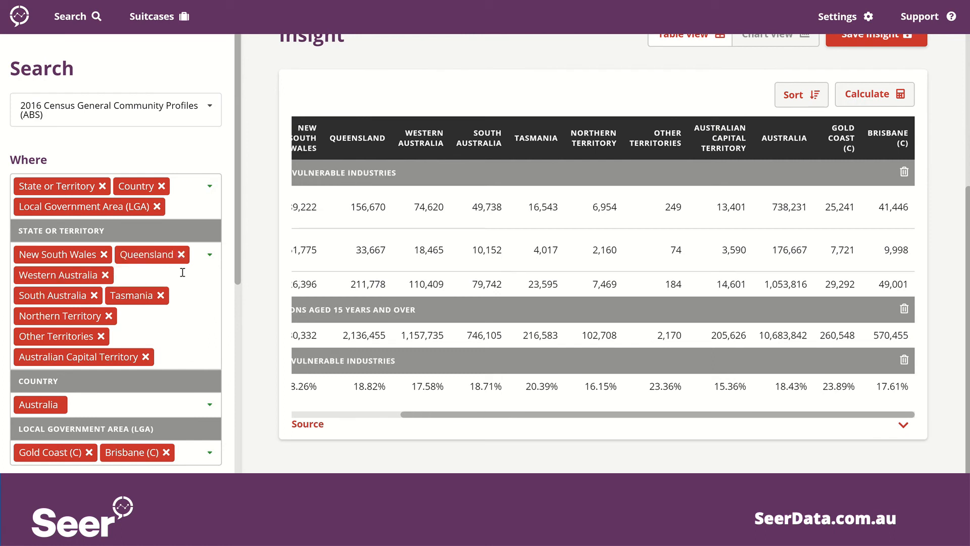
click(103, 255)
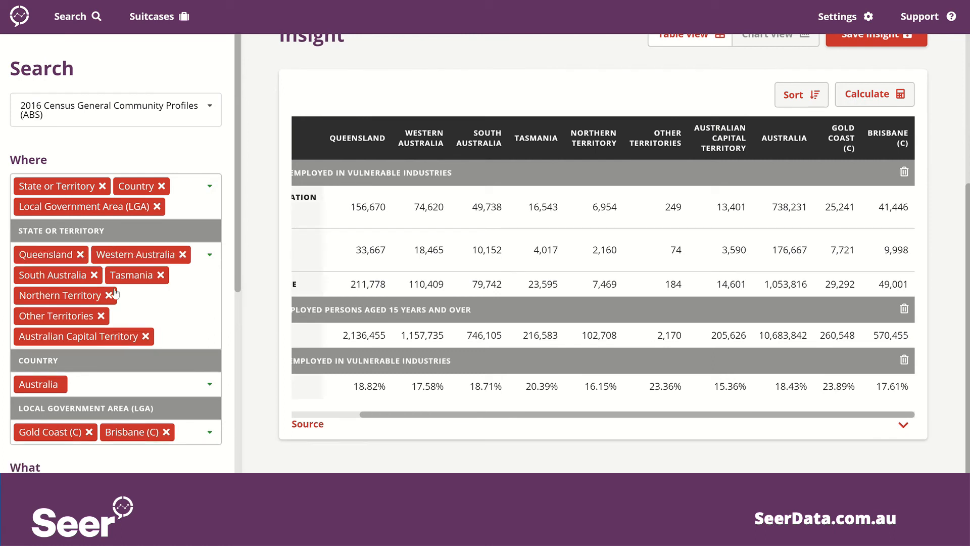
click(183, 256)
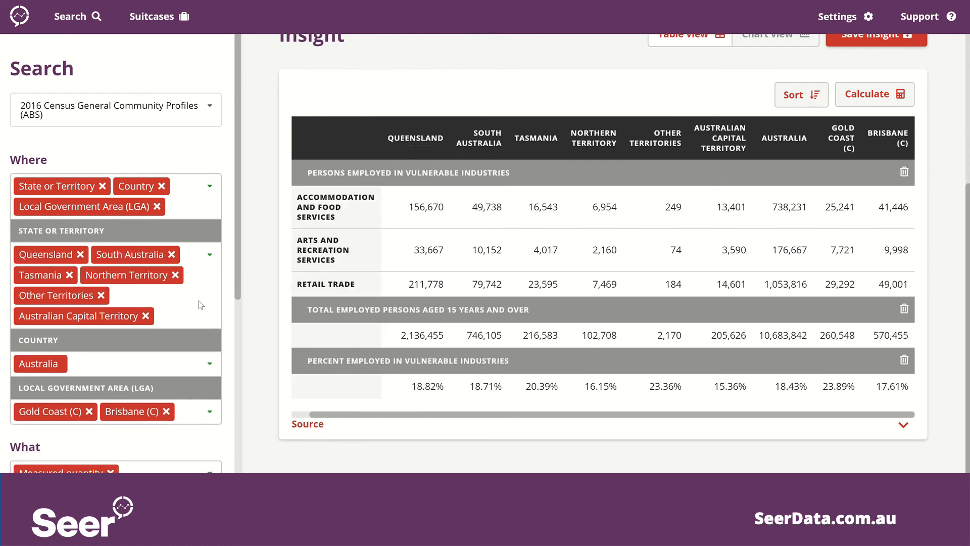
click(171, 254)
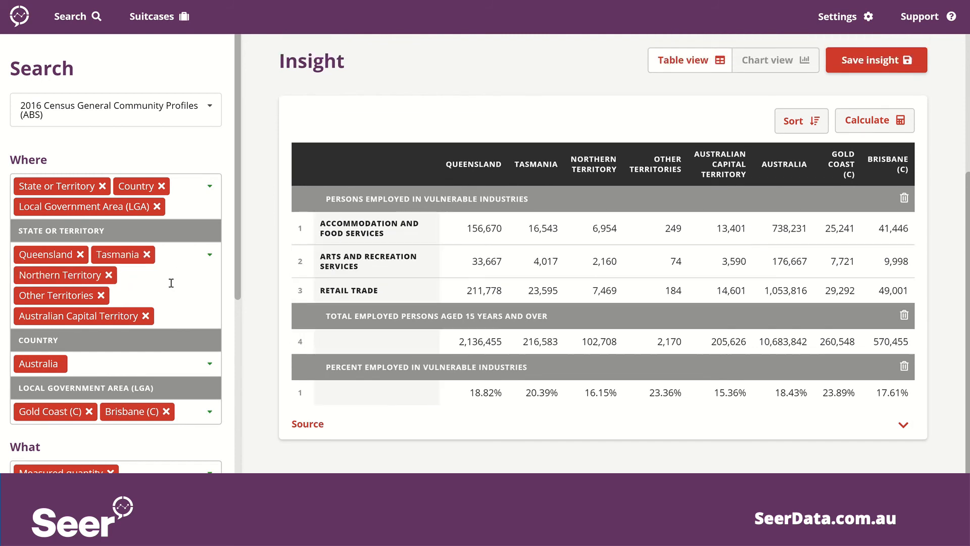
click(146, 255)
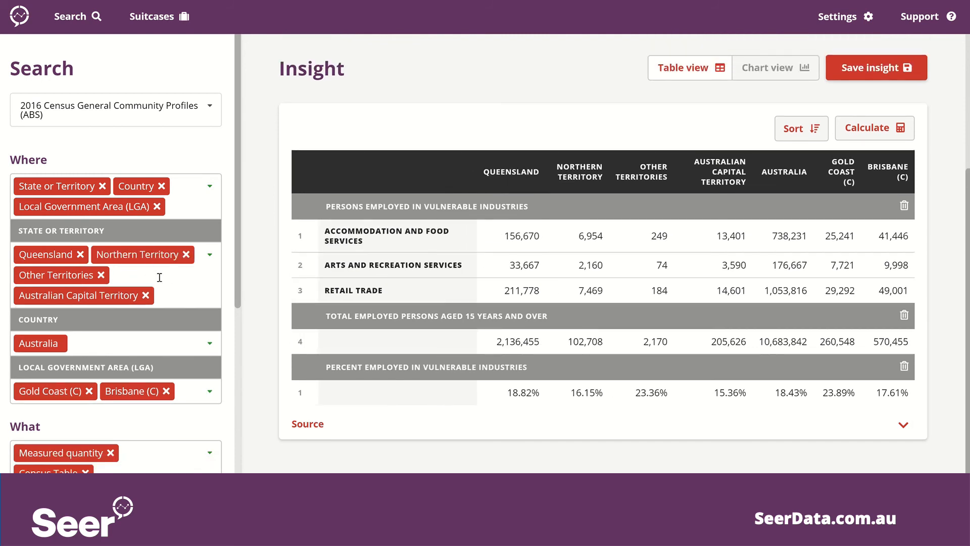
click(186, 254)
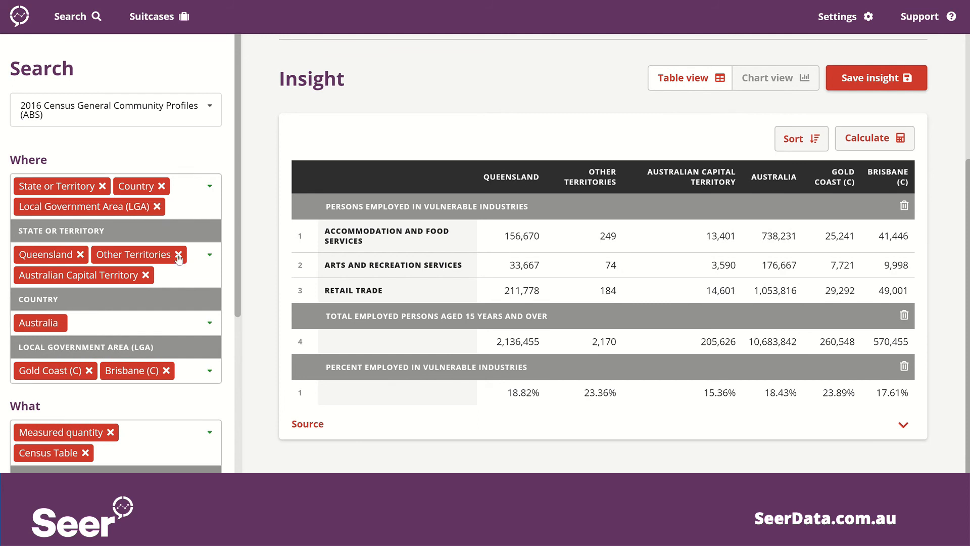
click(178, 255)
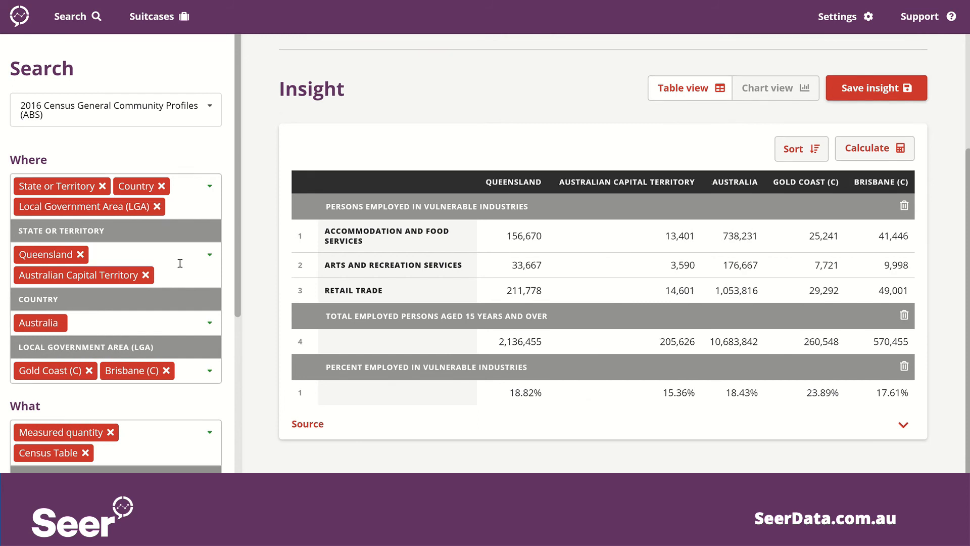
click(145, 276)
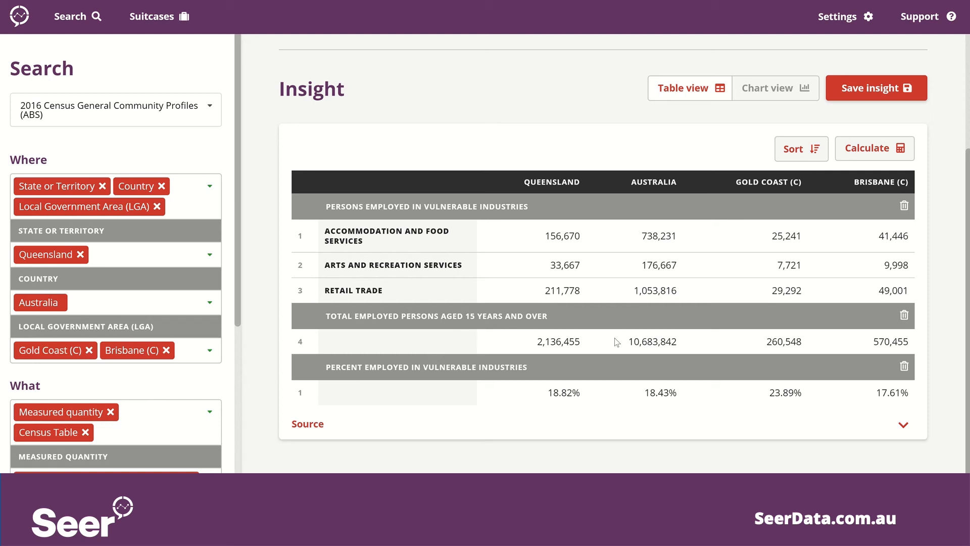
Show the insight as a chart and examine the bars for the selected locations.
click(772, 101)
scroll(935, 237, down, 5)
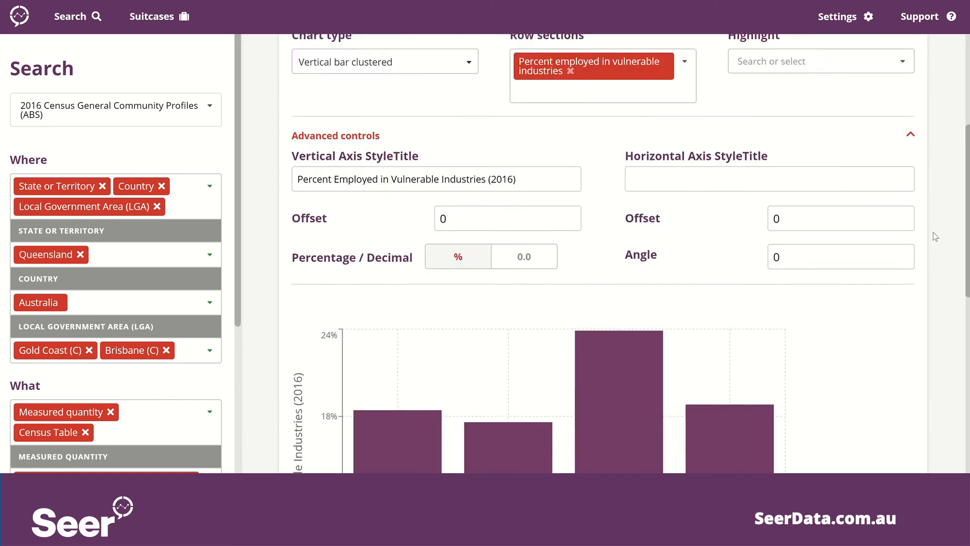
scroll(935, 236, down, 6)
scroll(936, 236, up, 7)
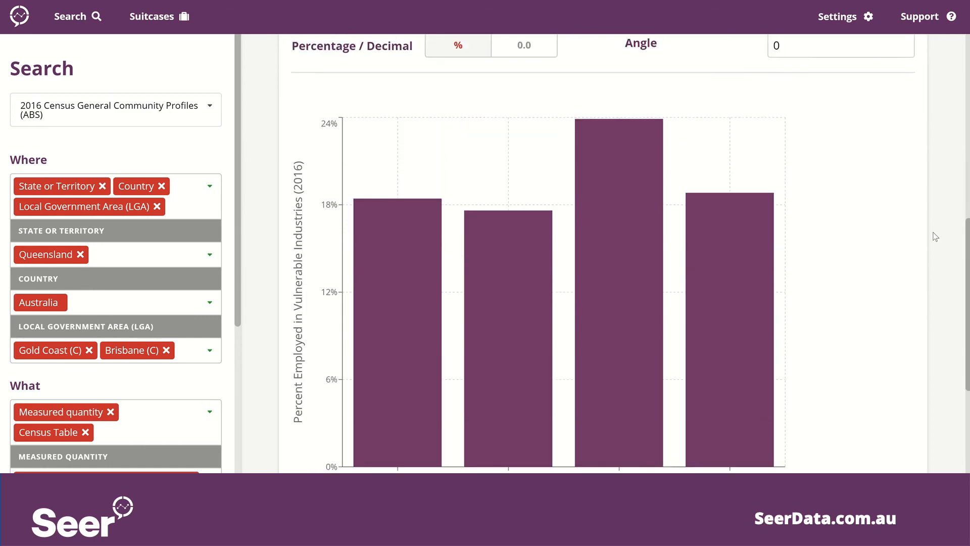
scroll(936, 237, up, 4)
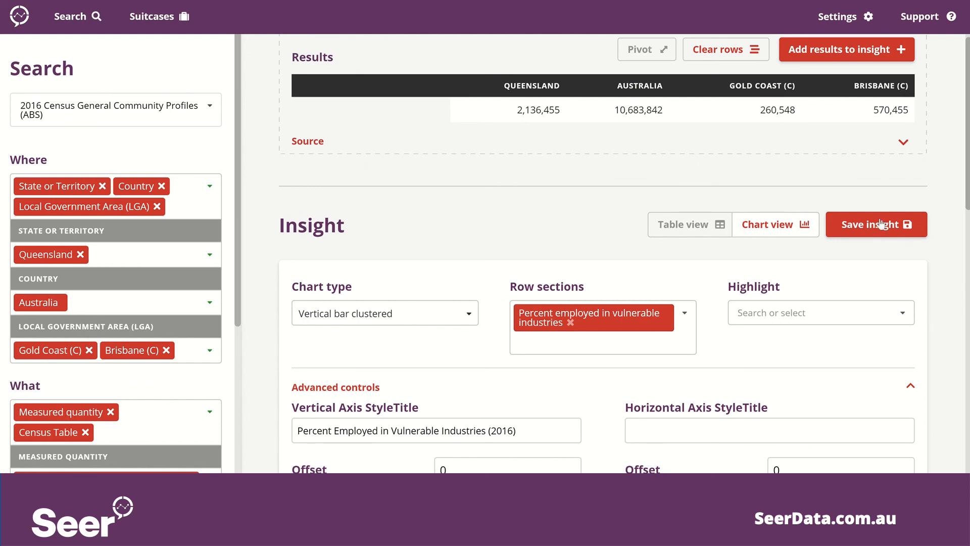
Save the edited insight and review its location columns in the saved table.
click(904, 231)
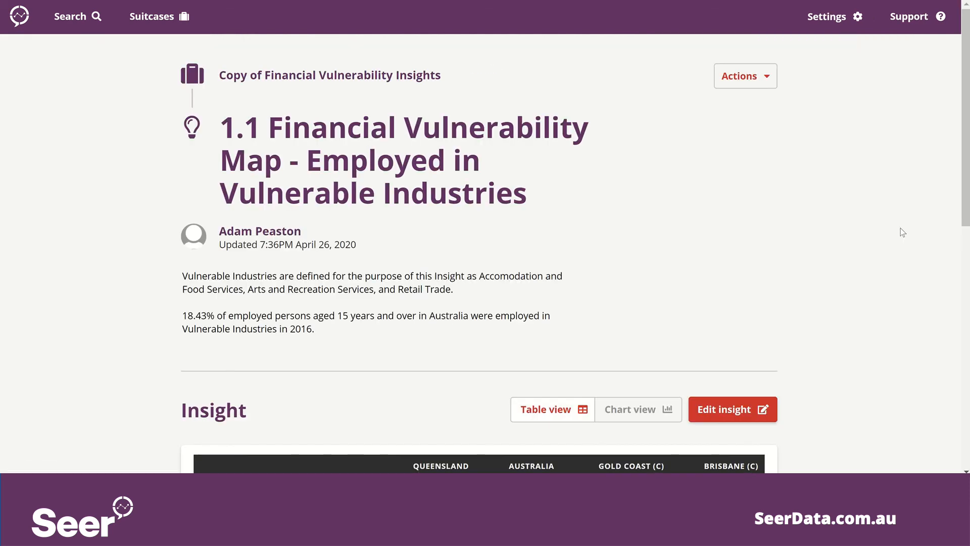
scroll(901, 228, down, 4)
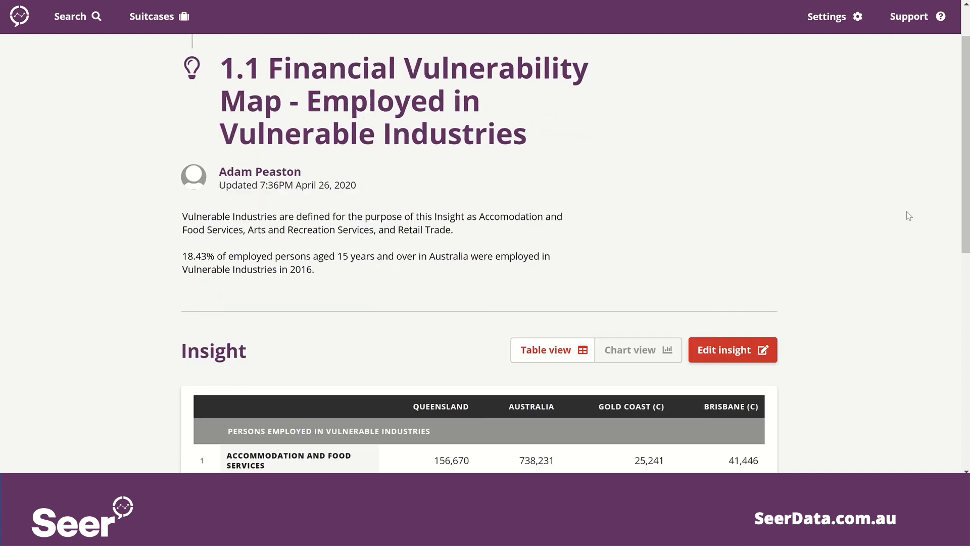
scroll(910, 216, down, 2)
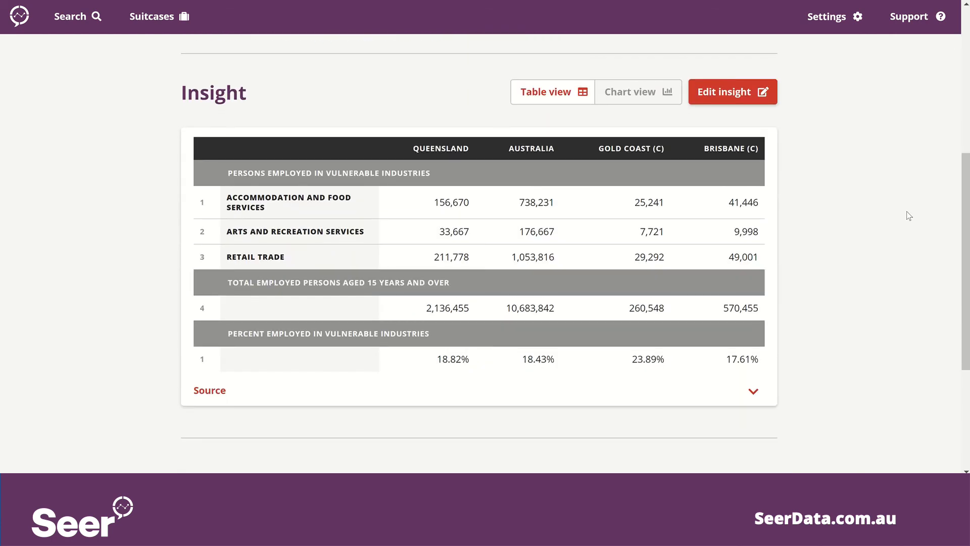